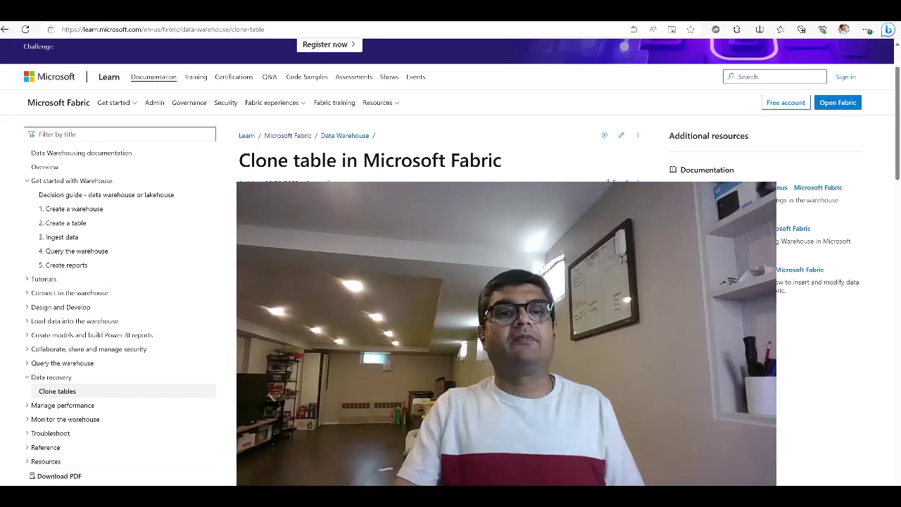
Scroll down to the section explaining that a zero-copy clone copies only metadata
scroll(553, 307, down, 1)
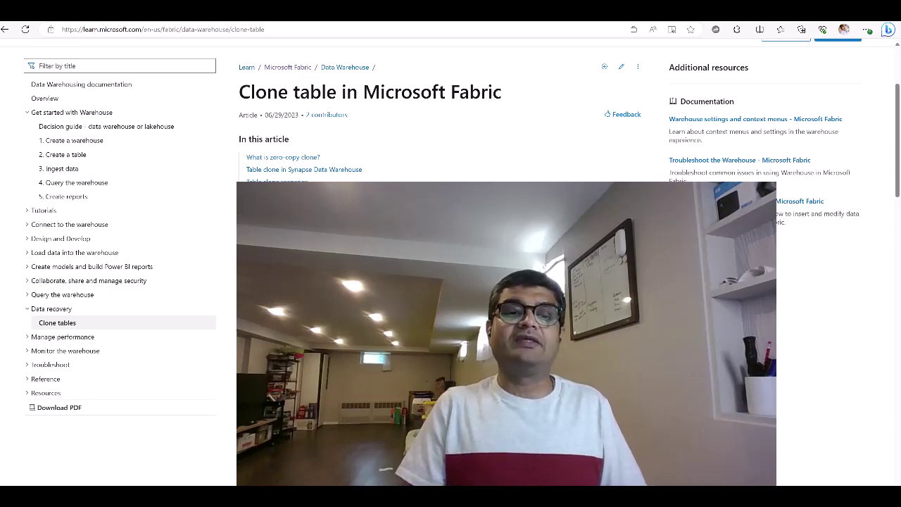
scroll(437, 119, down, 3)
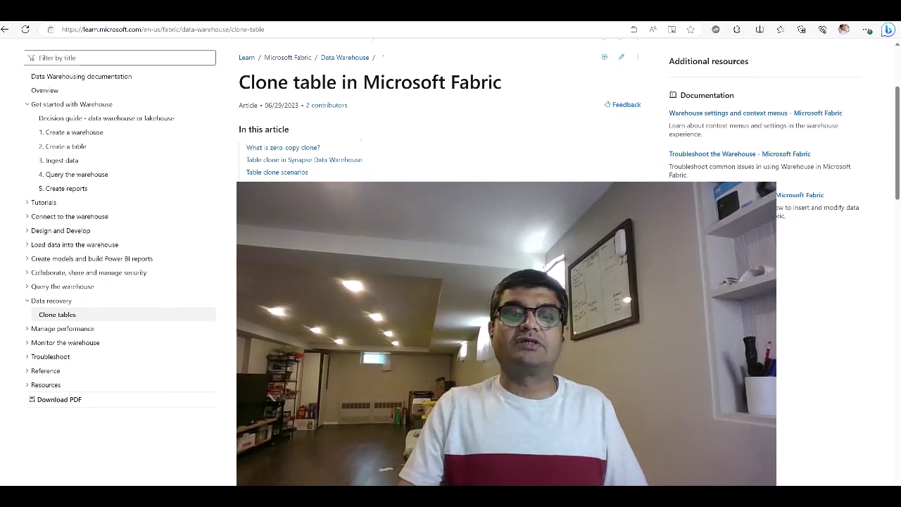
scroll(556, 277, down, 1)
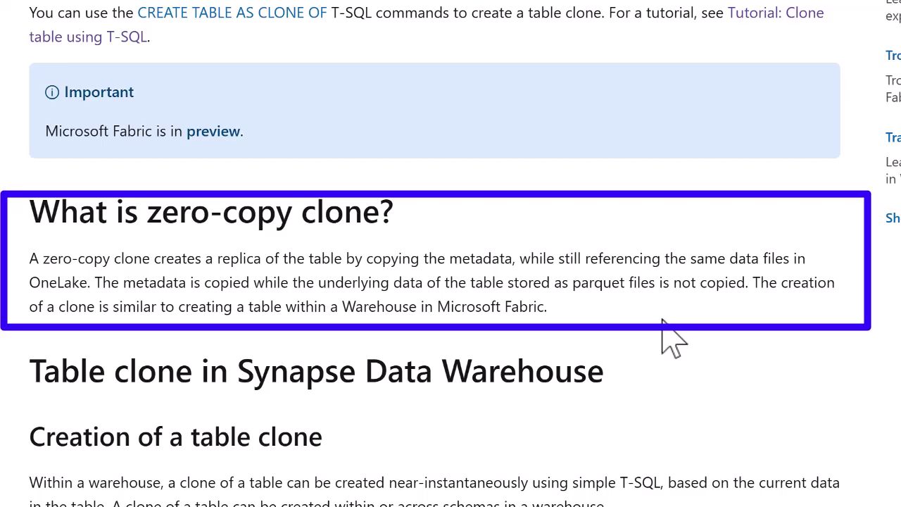
Scroll back up toward the top of the Clone table article
scroll(665, 324, up, 6)
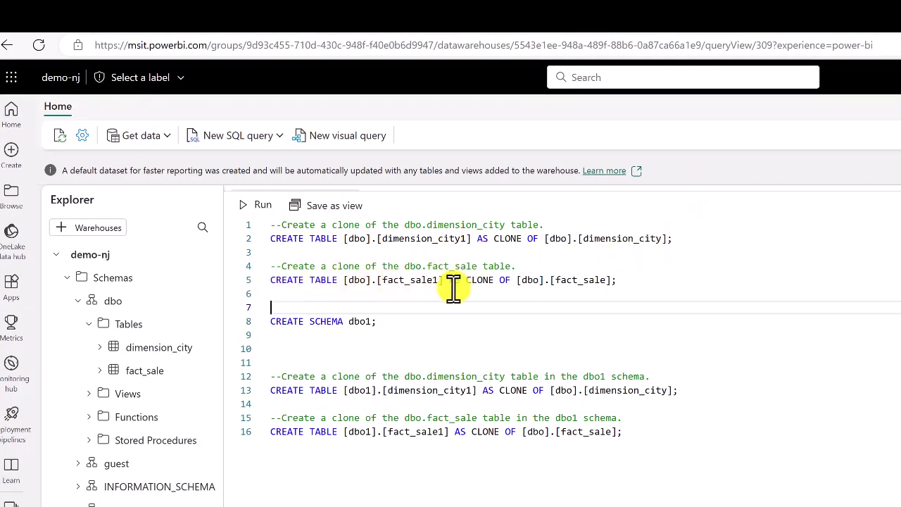
Run the line 2 and line 5 statements to clone dimension_city and fact_sale in dbo
drag(687, 239, 255, 234)
click(258, 207)
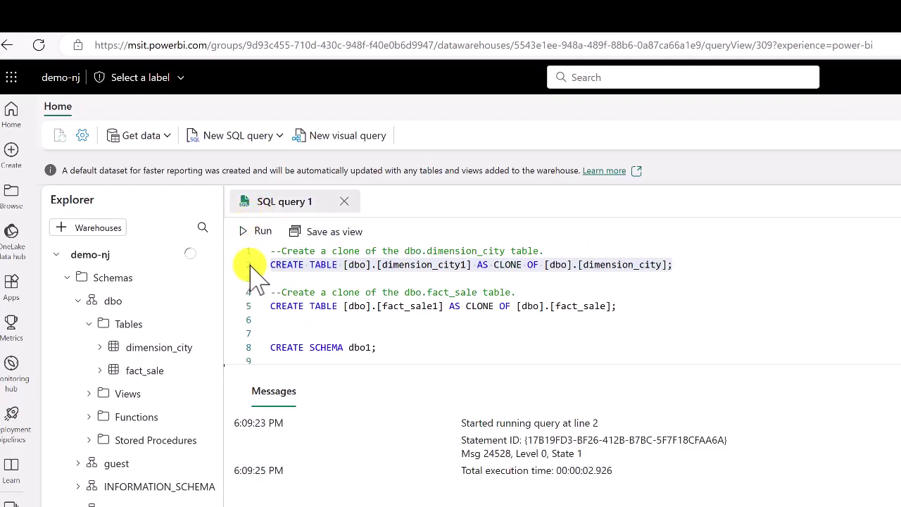
drag(637, 307, 265, 306)
click(261, 234)
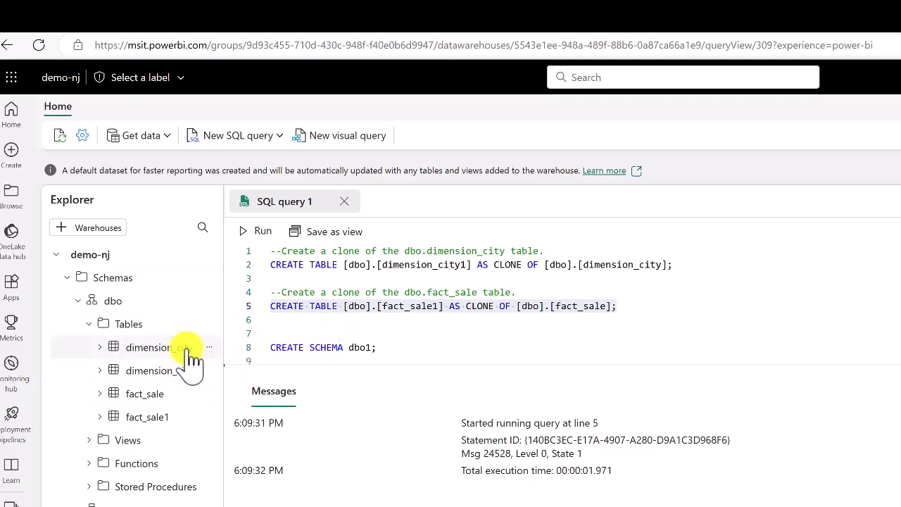
Preview the data of dimension_city, then of its clone dimension_city1
click(156, 347)
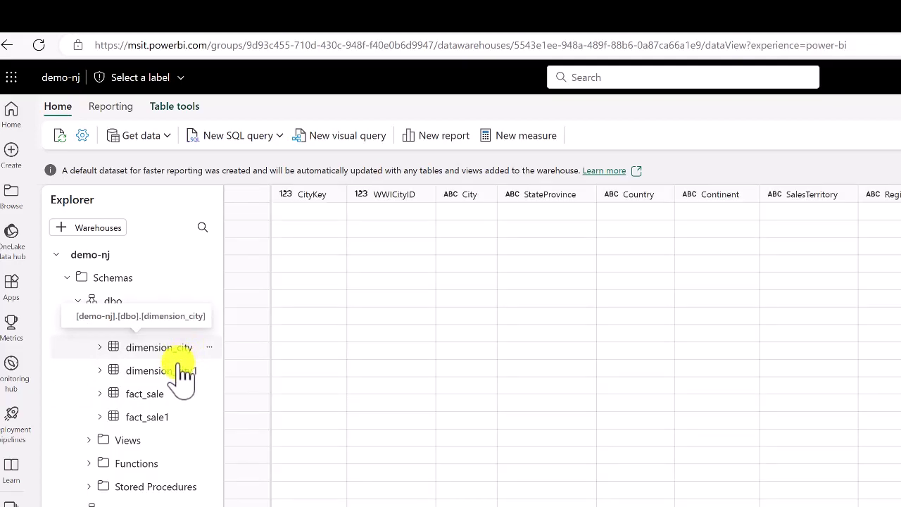
click(176, 373)
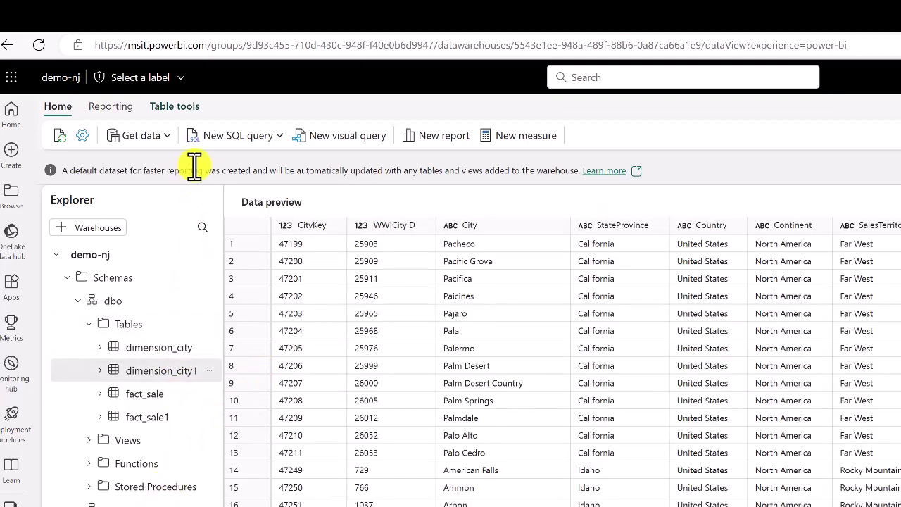
Write 'select count(*) from dimension_city' in a new query and run it, rerunning after fixing a typo
click(220, 140)
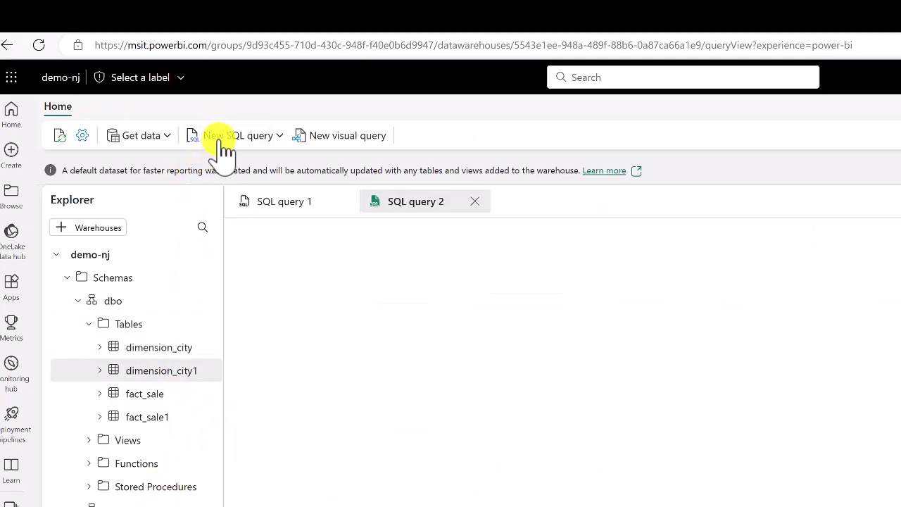
text(ed1)
text(ect count(*) from dimension_city)
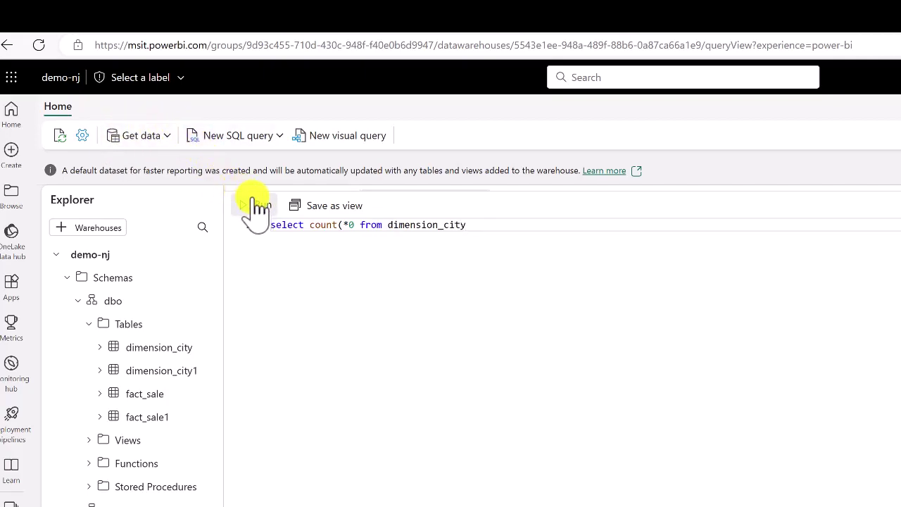
click(258, 206)
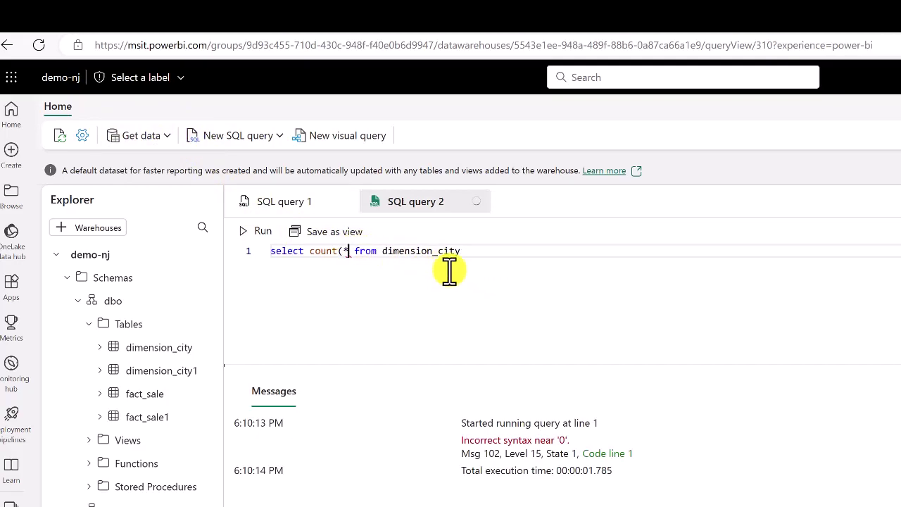
click(261, 232)
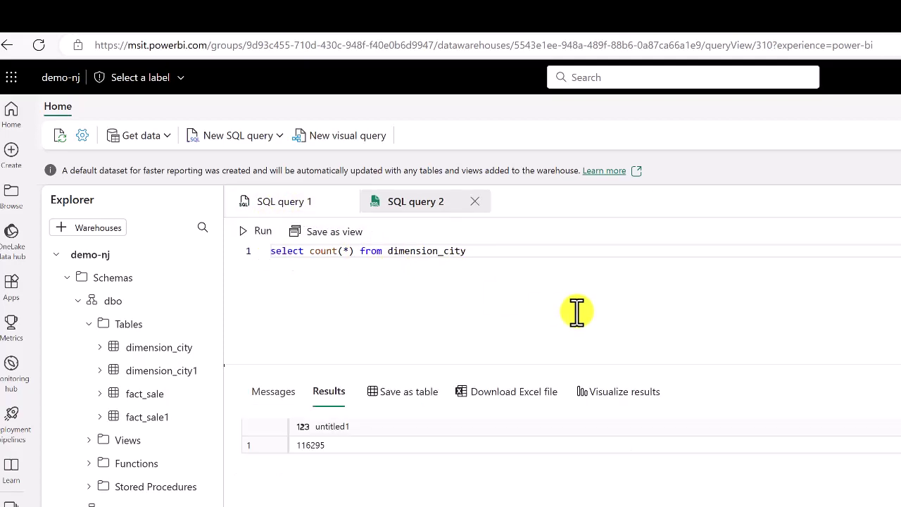
Duplicate the count query on line 3 for dimension_city1 and run it
drag(516, 253, 238, 262)
click(378, 283)
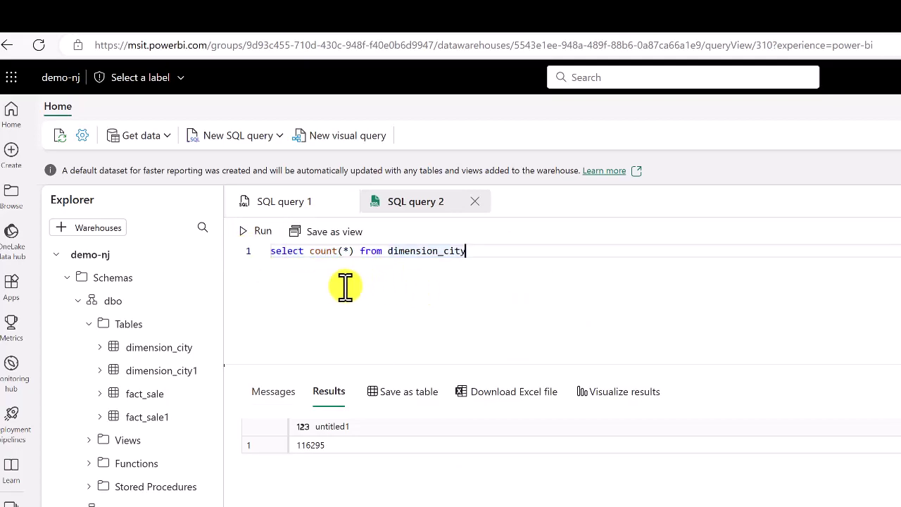
key(Return)
key(Return)
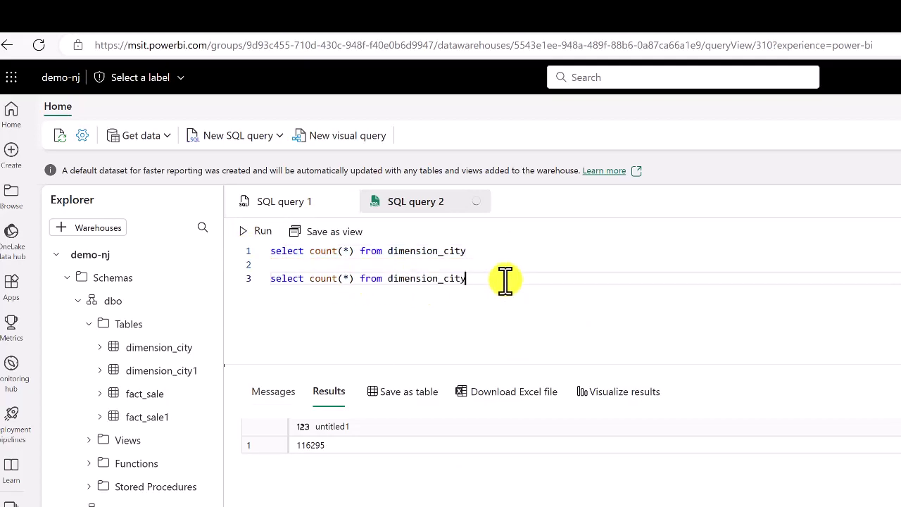
drag(506, 280, 271, 279)
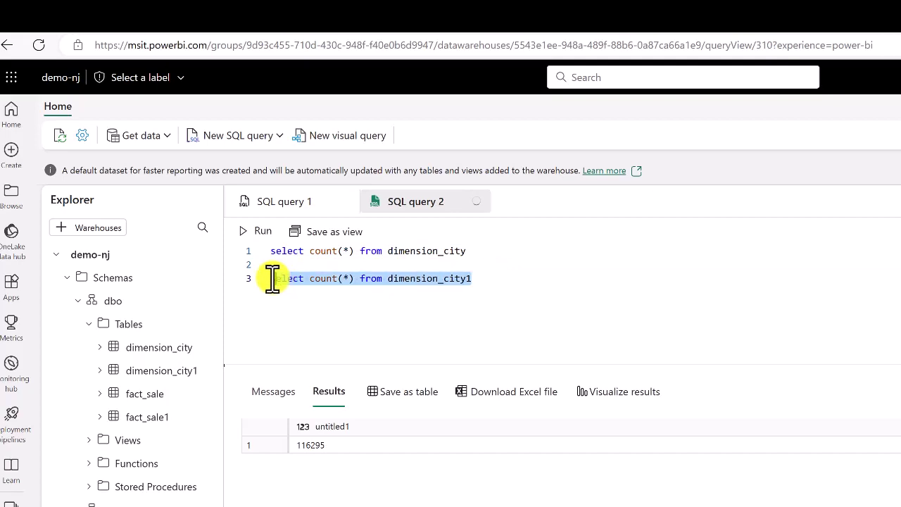
click(259, 232)
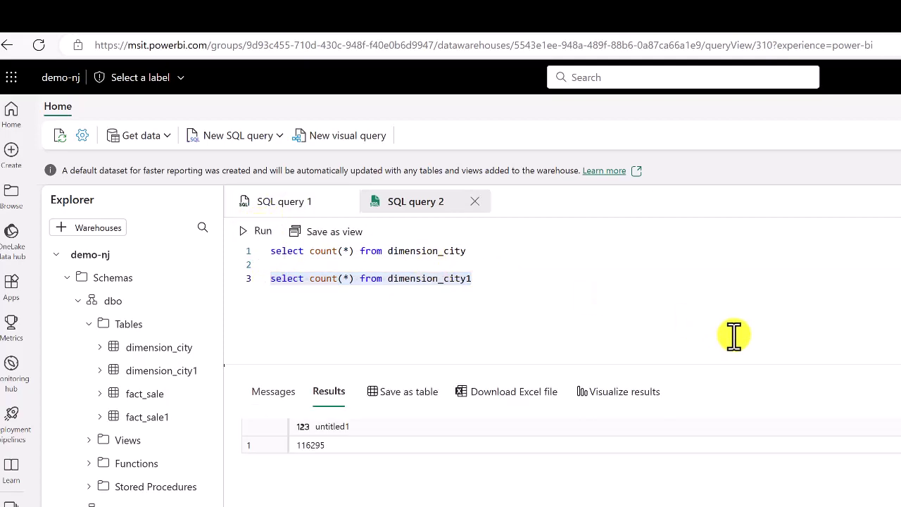
click(431, 278)
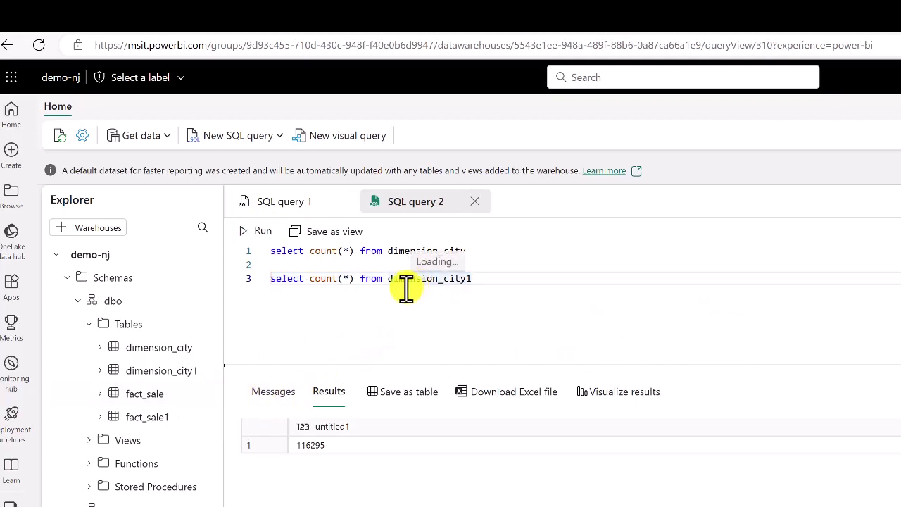
Run CREATE SCHEMA dbo1 in the clone script, which fails because dbo1 already exists
click(261, 204)
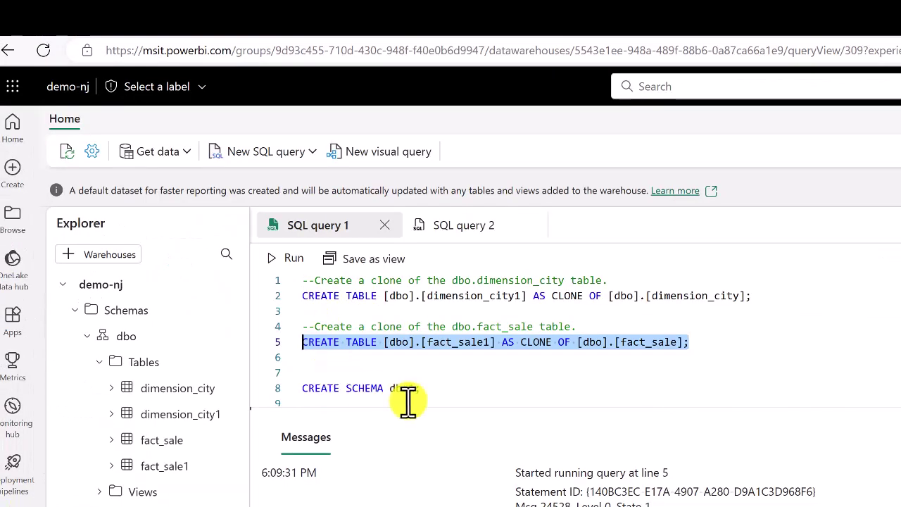
click(377, 325)
drag(469, 388, 302, 384)
click(314, 258)
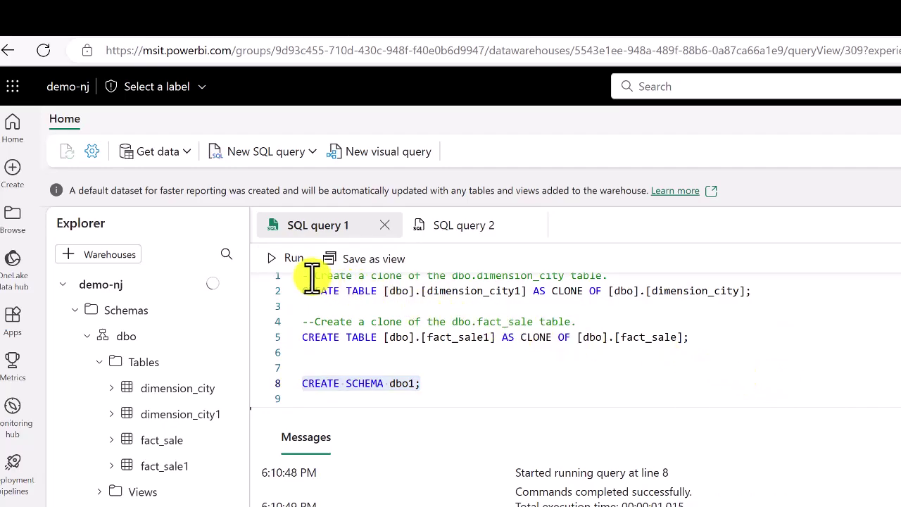
click(295, 258)
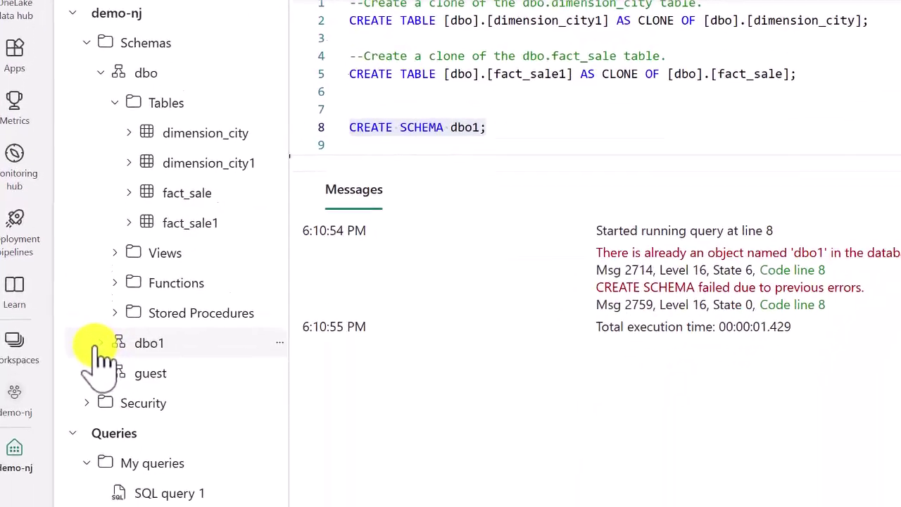
Expand dbo1 and its empty Tables folder, and select the dbo1 clone statements
click(91, 344)
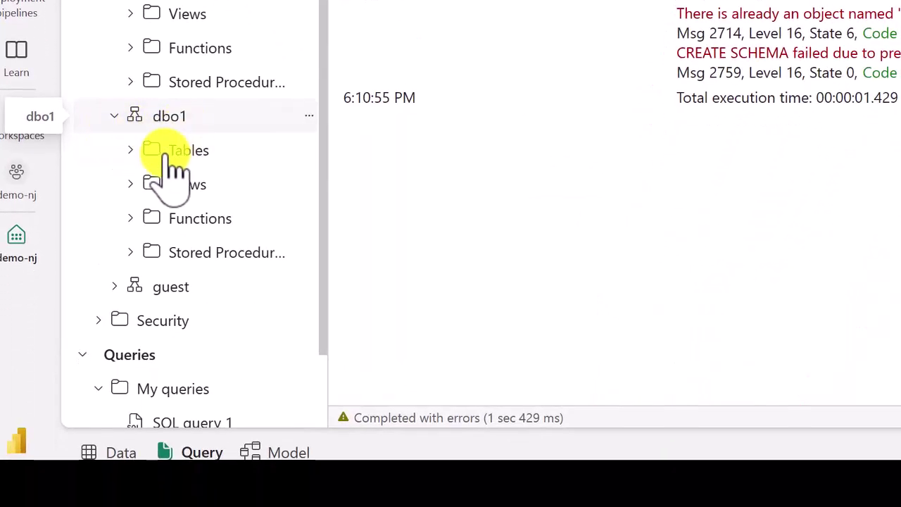
click(130, 152)
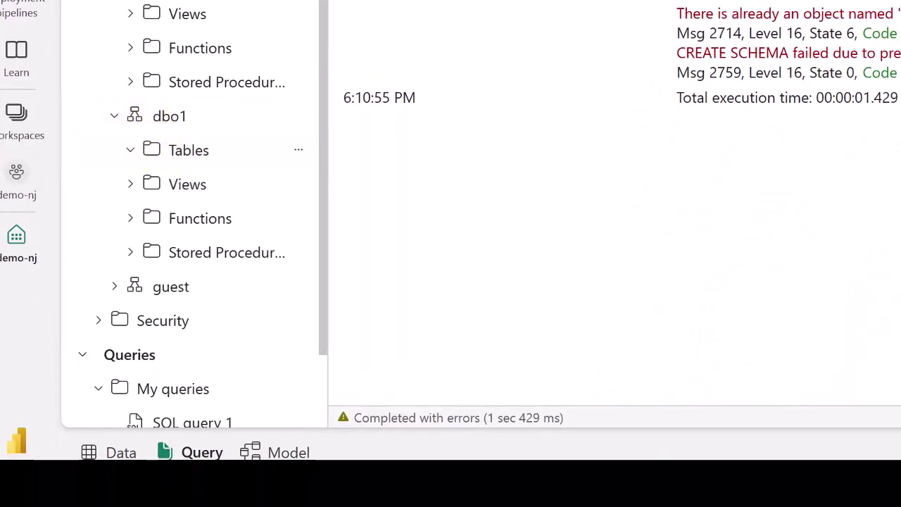
drag(778, 258, 342, 402)
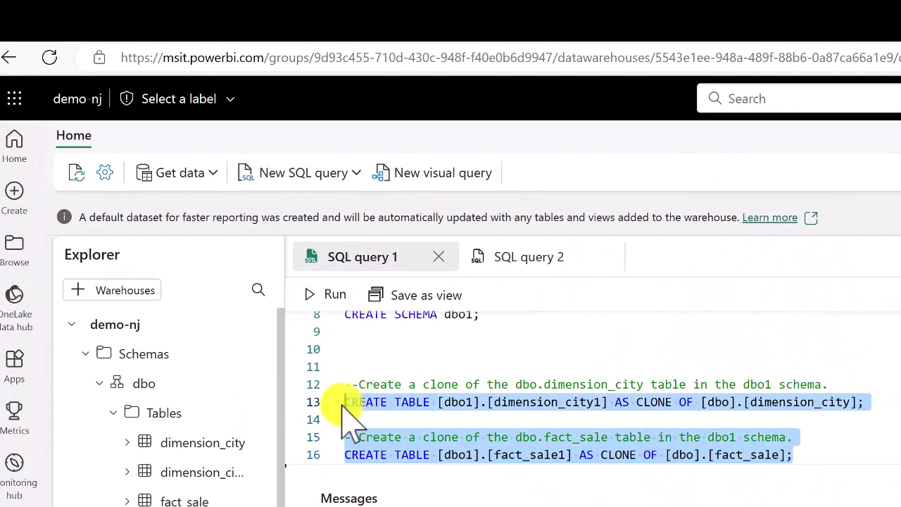
Run the dbo1 clone statements and refresh dbo1's Tables to list dimension_city1 and fact_sale1
click(329, 295)
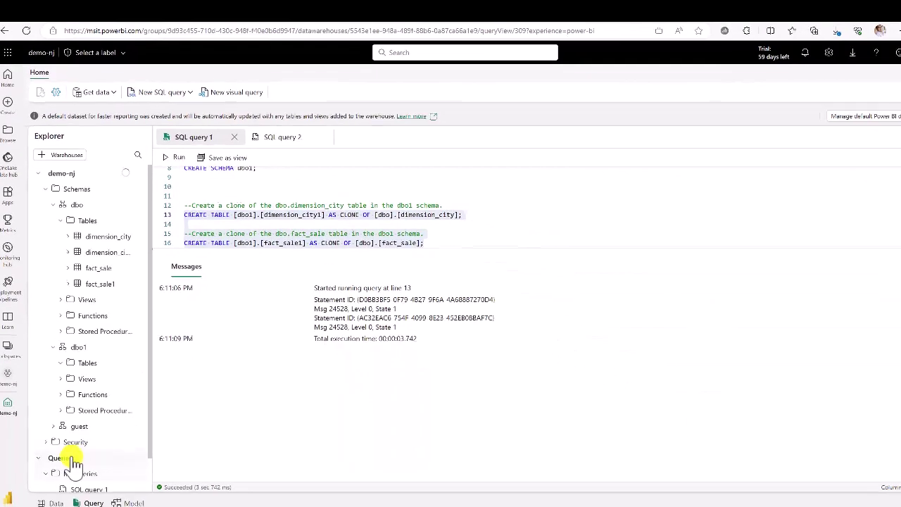
click(226, 188)
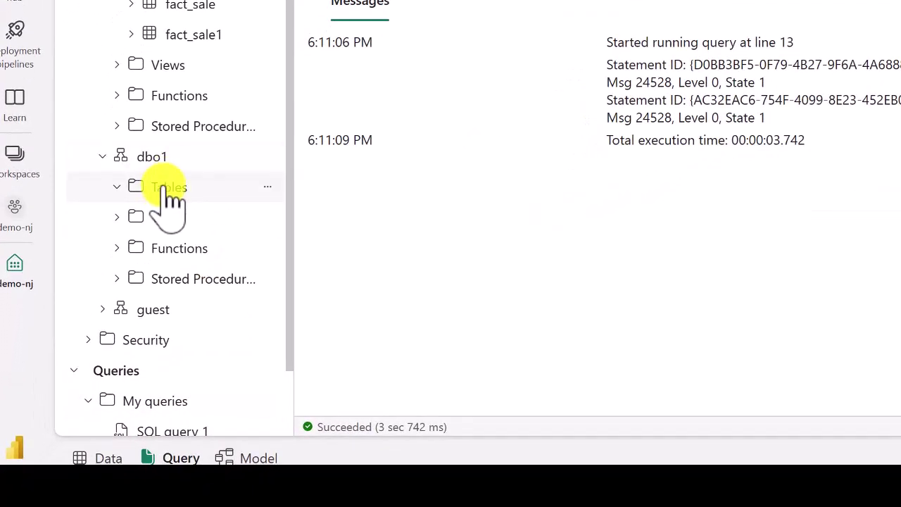
click(271, 158)
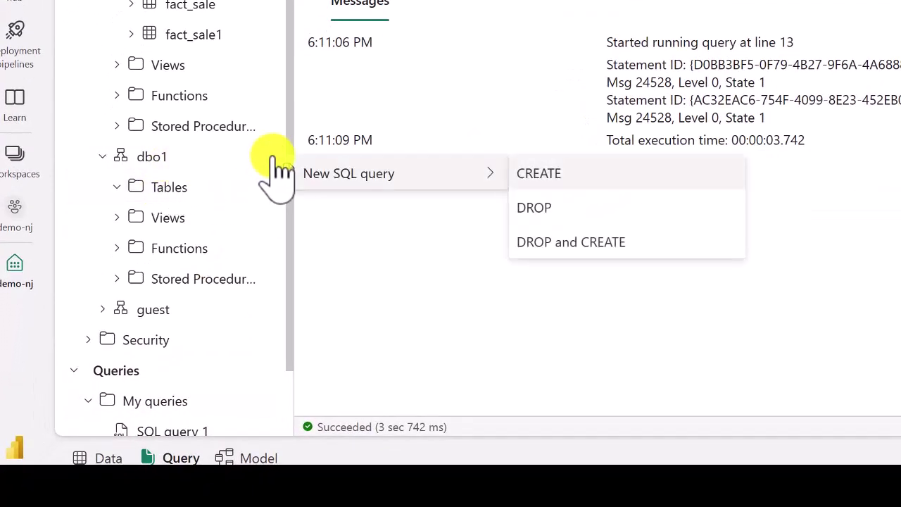
click(204, 156)
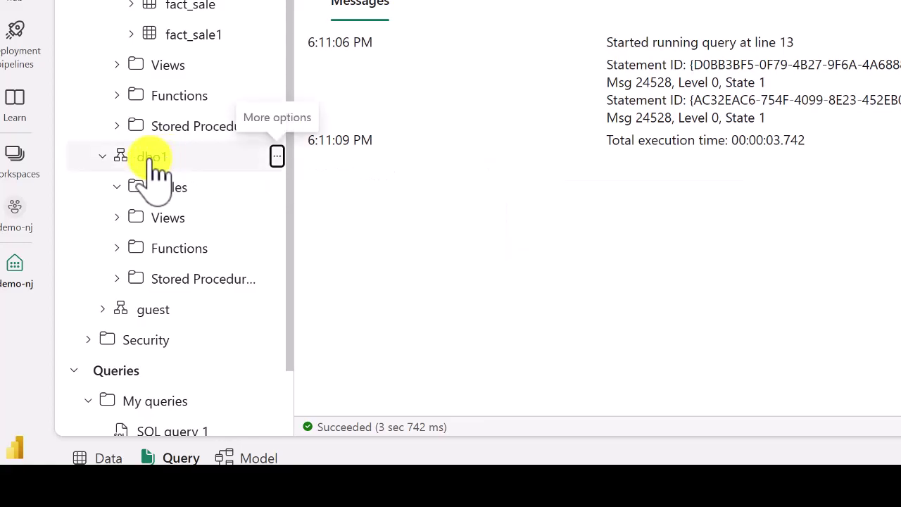
click(116, 186)
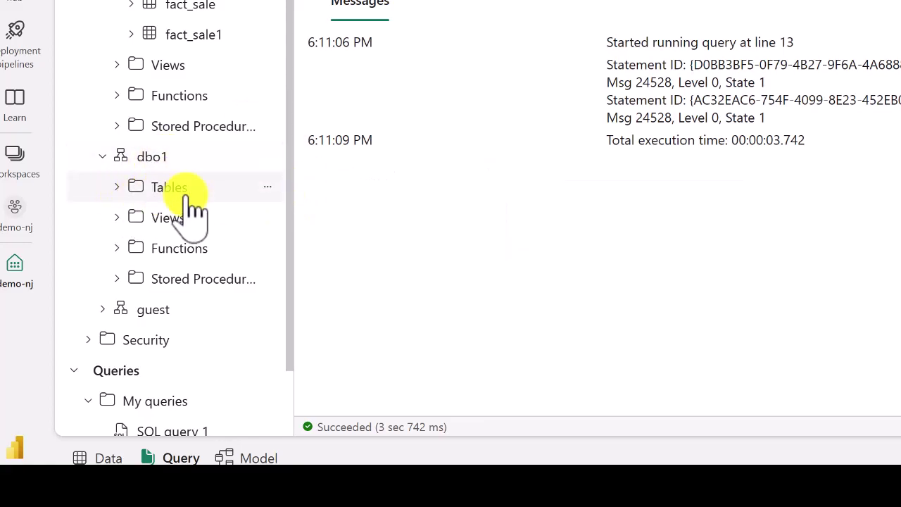
click(271, 188)
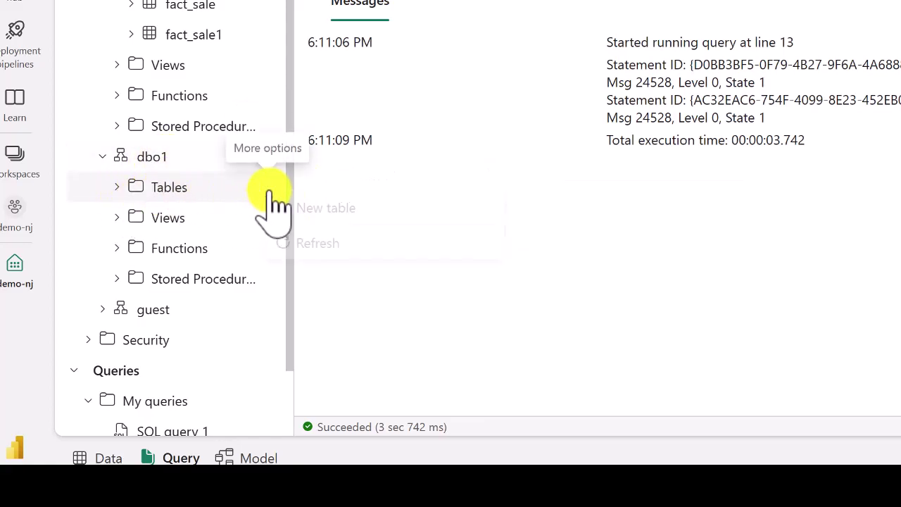
click(314, 243)
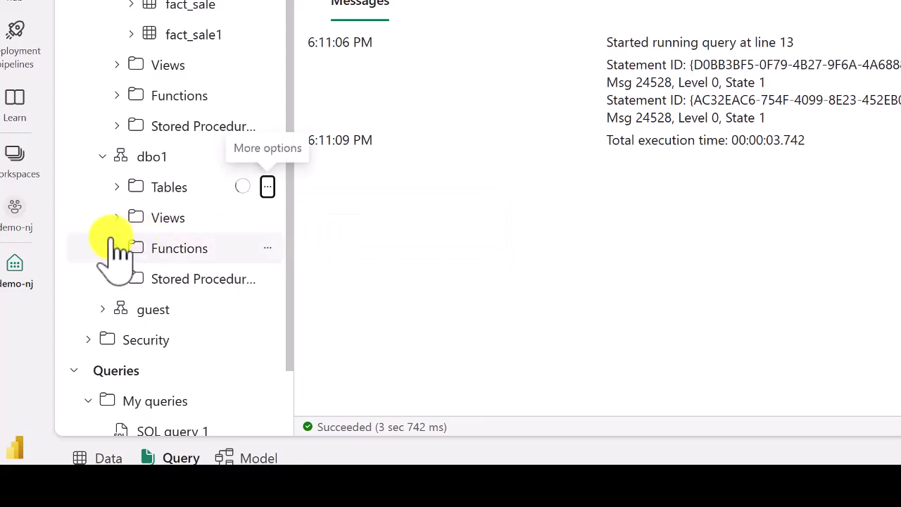
click(118, 189)
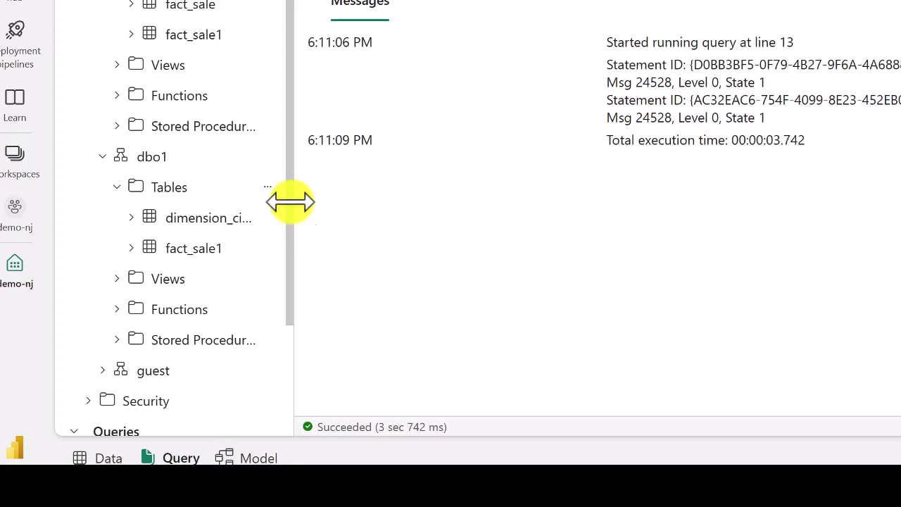
drag(293, 201, 389, 204)
Preview the dimension_city1 and fact_sale1 rows in dbo1, then open fact_sale1's options
click(237, 218)
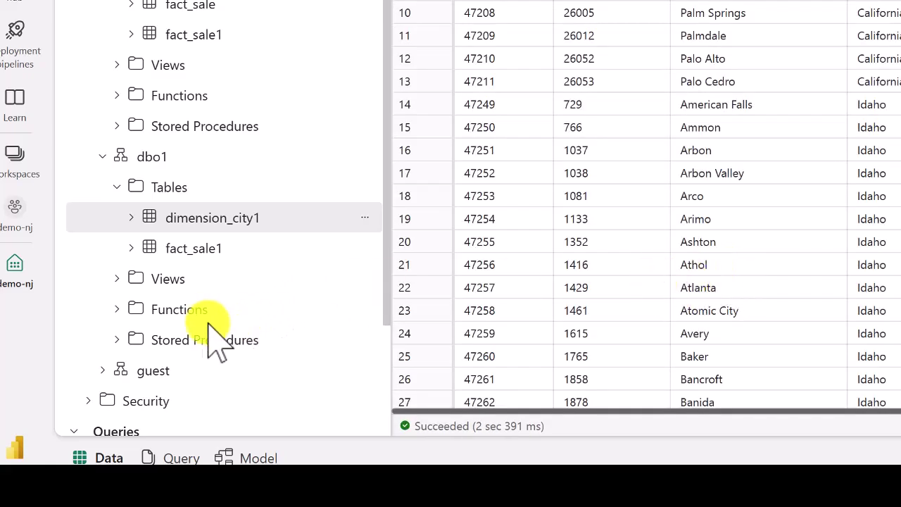
click(236, 248)
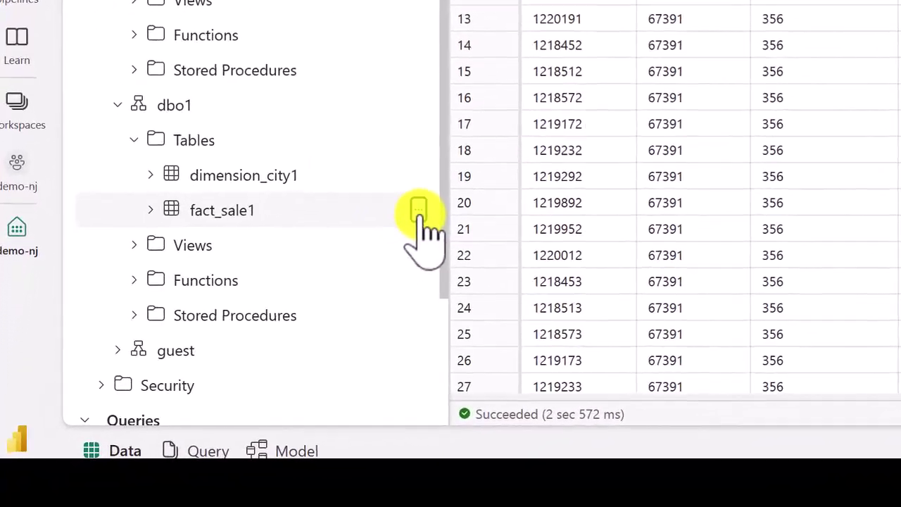
click(181, 378)
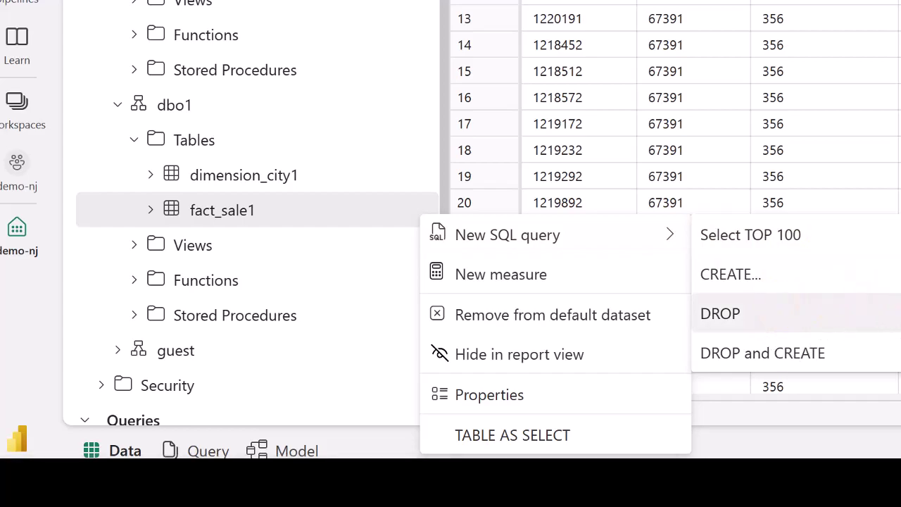
Run DROP TABLE [dbo1].[fact_sale1] and refresh the dbo1 and dbo table lists
click(809, 313)
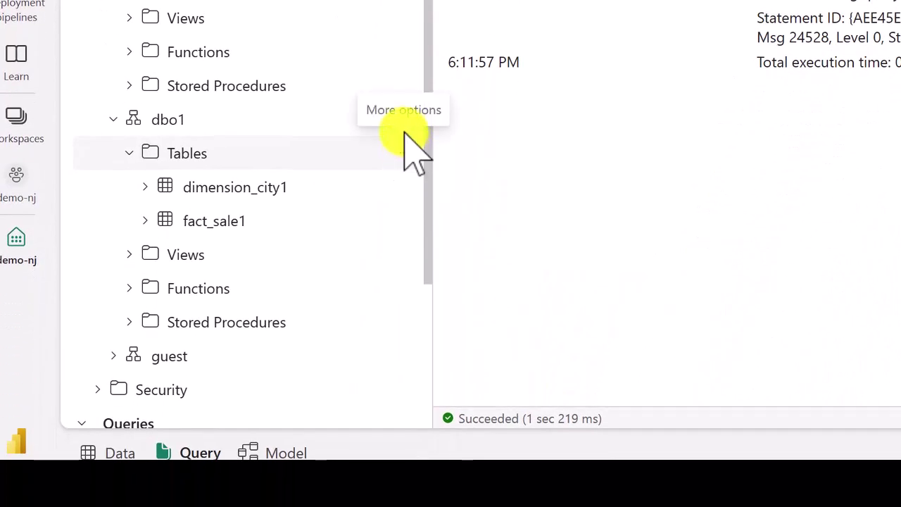
click(410, 154)
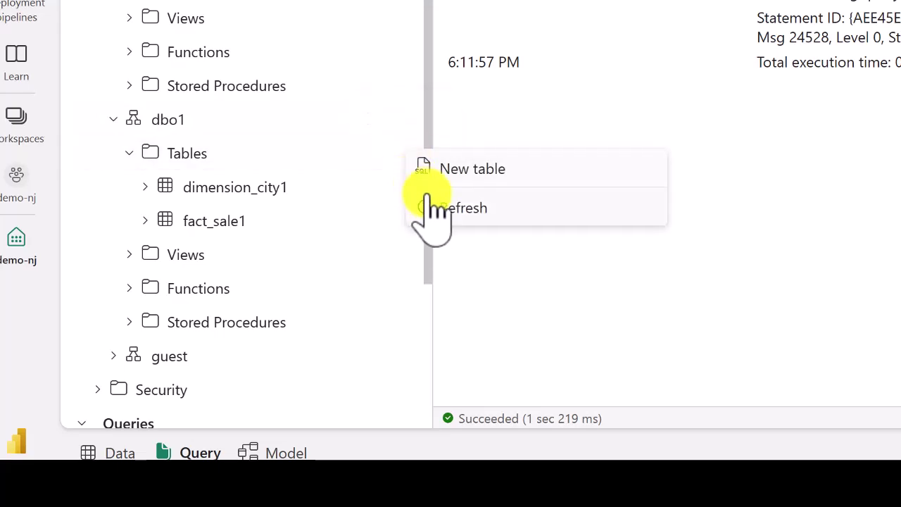
click(450, 207)
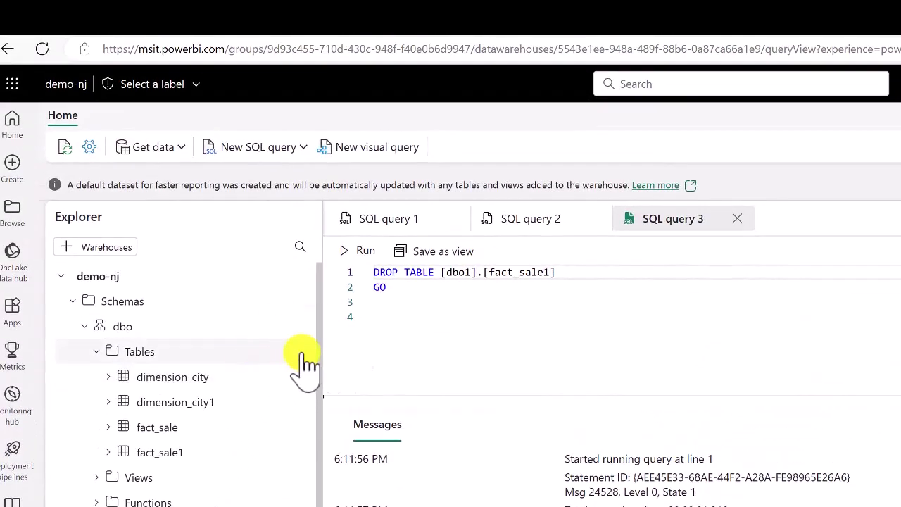
click(305, 353)
click(322, 394)
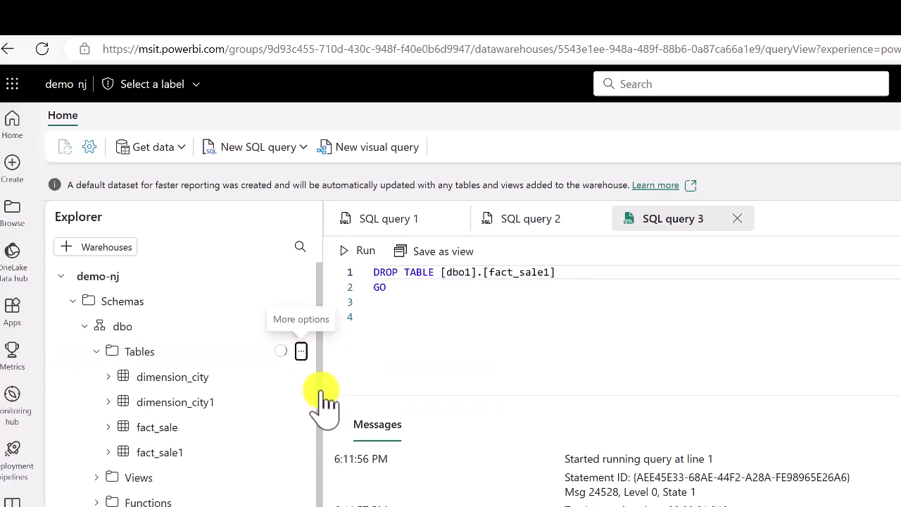